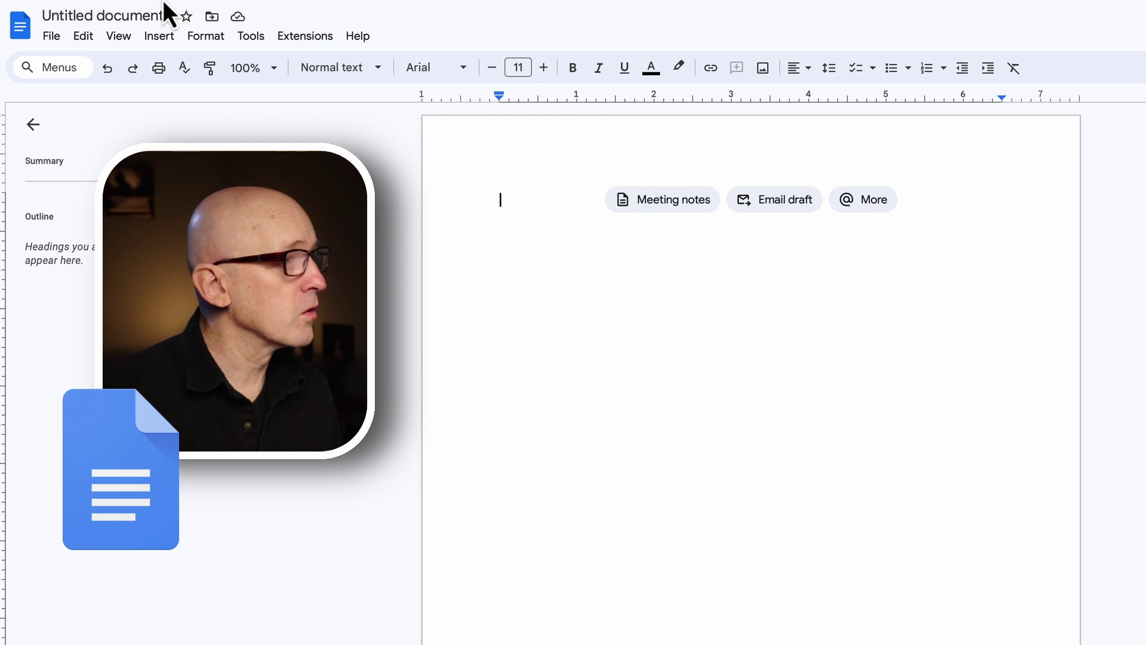
Step: Insert a 3x1 table and grow it to many rows past the page bottom
{"action": "left_click", "coordinate": [159, 38]}
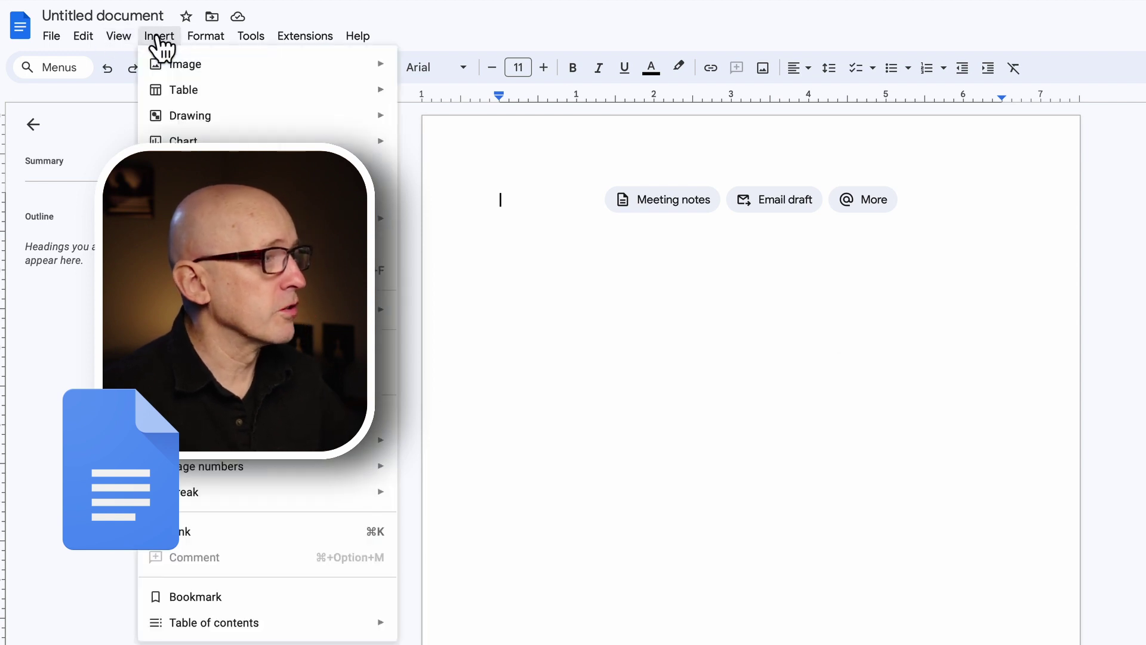
{"action": "mouse_move", "coordinate": [183, 90]}
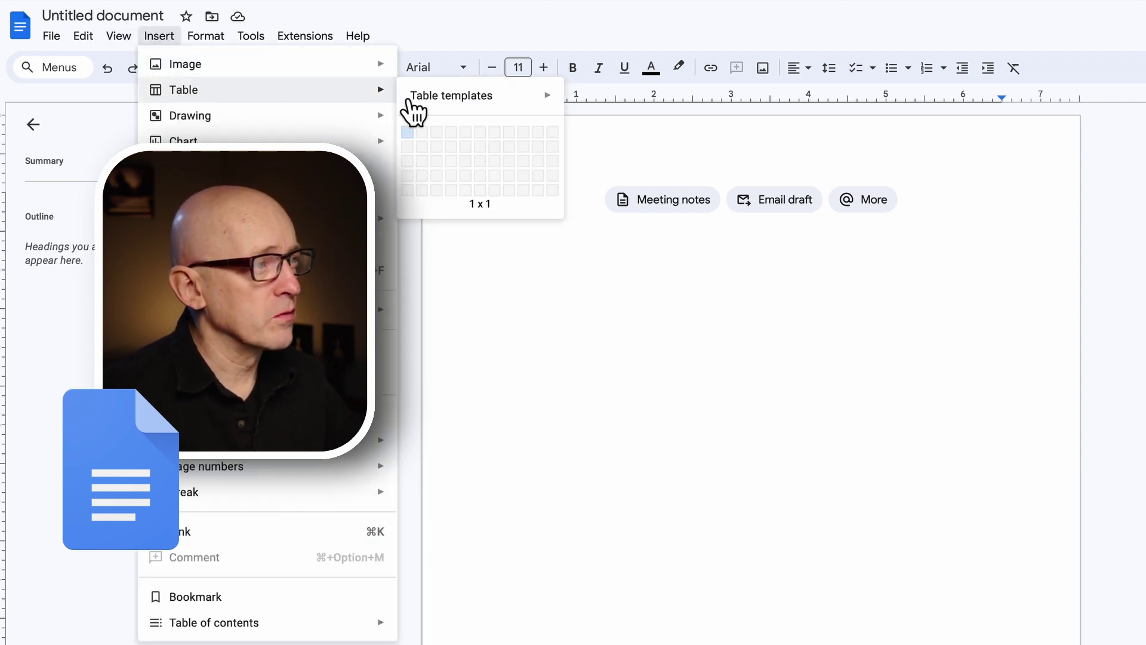
{"action": "left_click", "coordinate": [437, 136]}
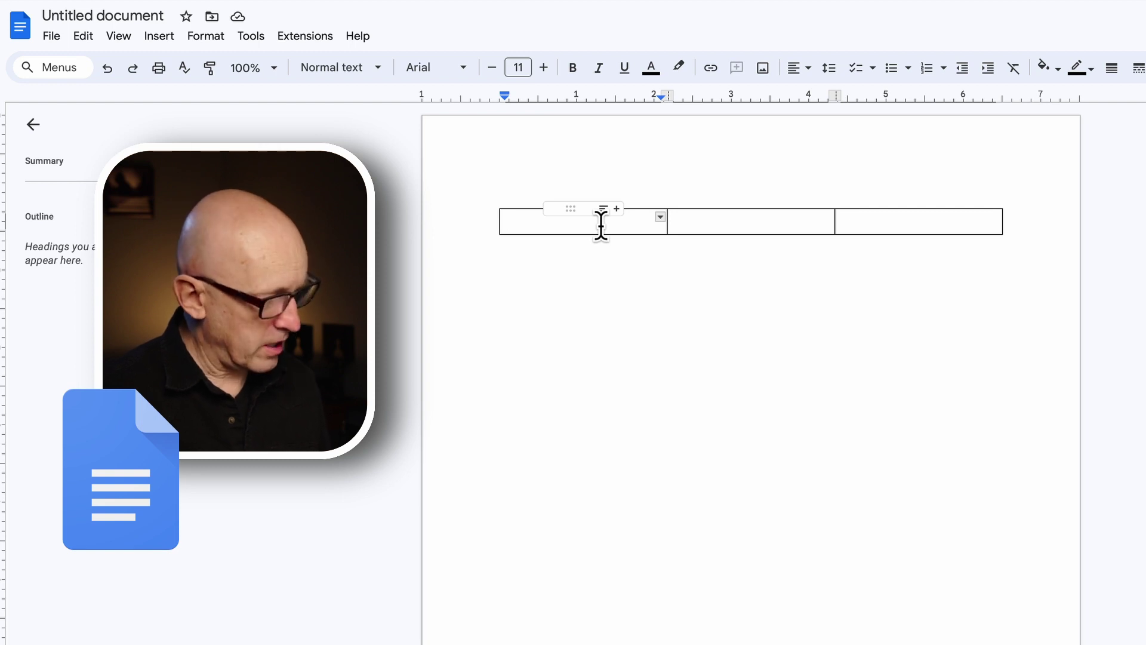
{"action": "key", "text": "Tab"}
{"action": "key", "text": "Tab"}
{"action": "key", "text": "Tab"}
{"action": "key", "text": "Tab"}
{"action": "key", "text": "Tab"}
{"action": "key", "text": "Tab"}
{"action": "key", "text": "Tab"}
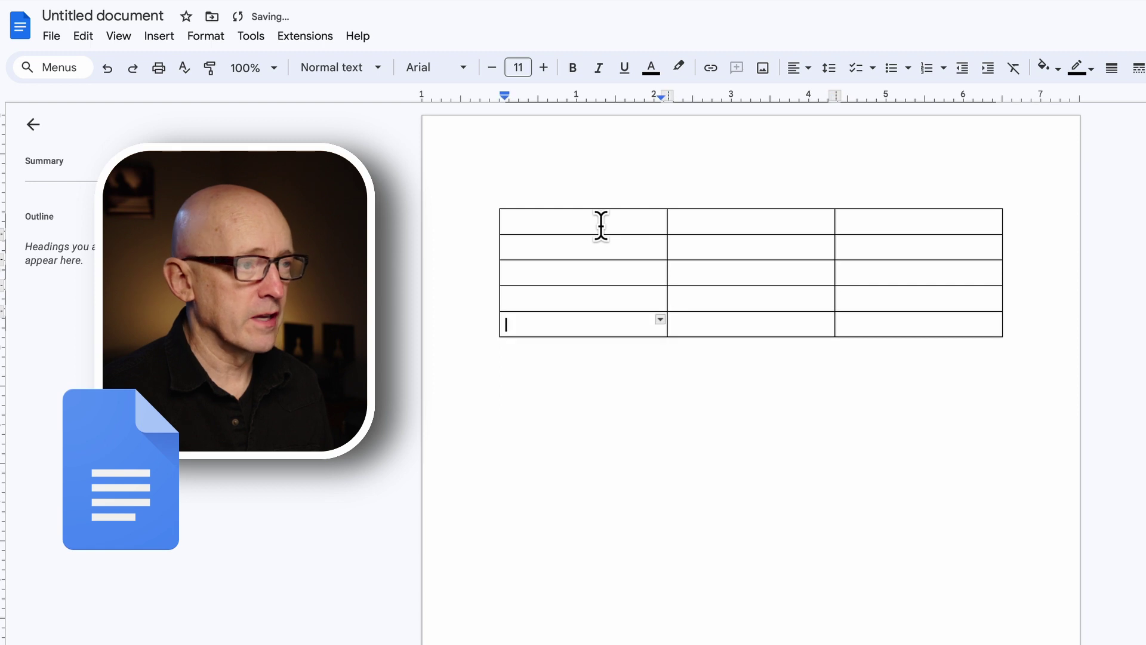
{"action": "key", "text": "Tab"}
{"action": "key", "text": "Tab"}
{"action": "key", "text": "Tab"}
{"action": "key", "text": "Tab"}
{"action": "key", "text": "Tab"}
{"action": "key", "text": "Tab"}
{"action": "key", "text": "Tab"}
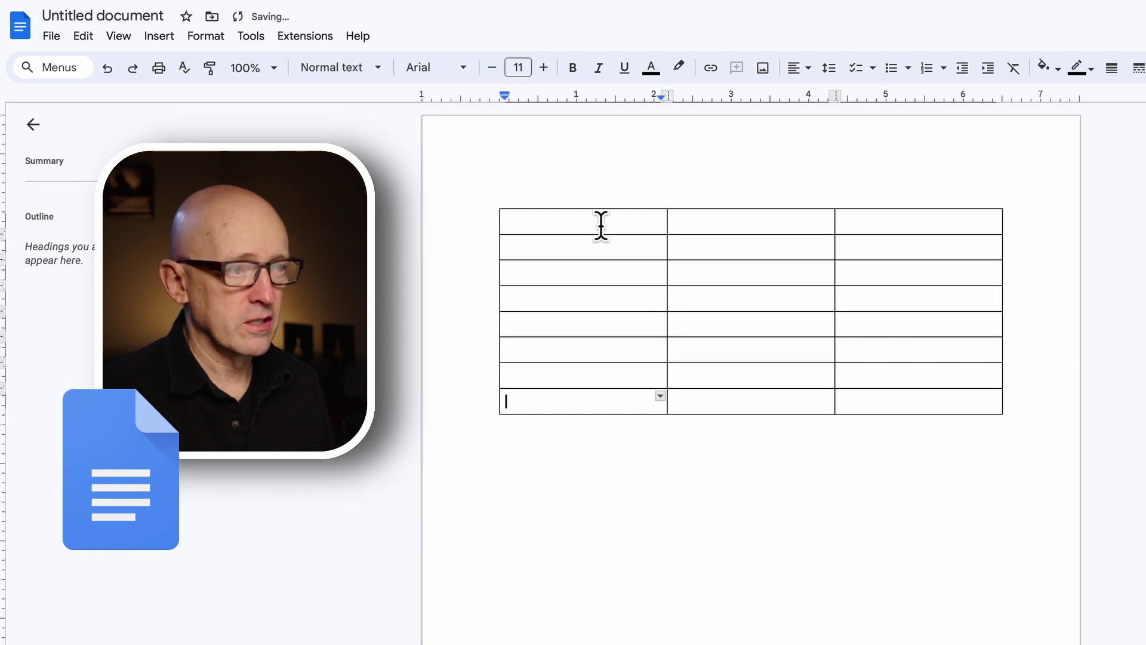
{"action": "key", "text": "Tab"}
{"action": "key", "text": "Tab"}
{"action": "key", "text": "Tab"}
{"action": "key", "text": "Tab"}
{"action": "key", "text": "Tab"}
{"action": "key", "text": "Tab"}
{"action": "key", "text": "Tab"}
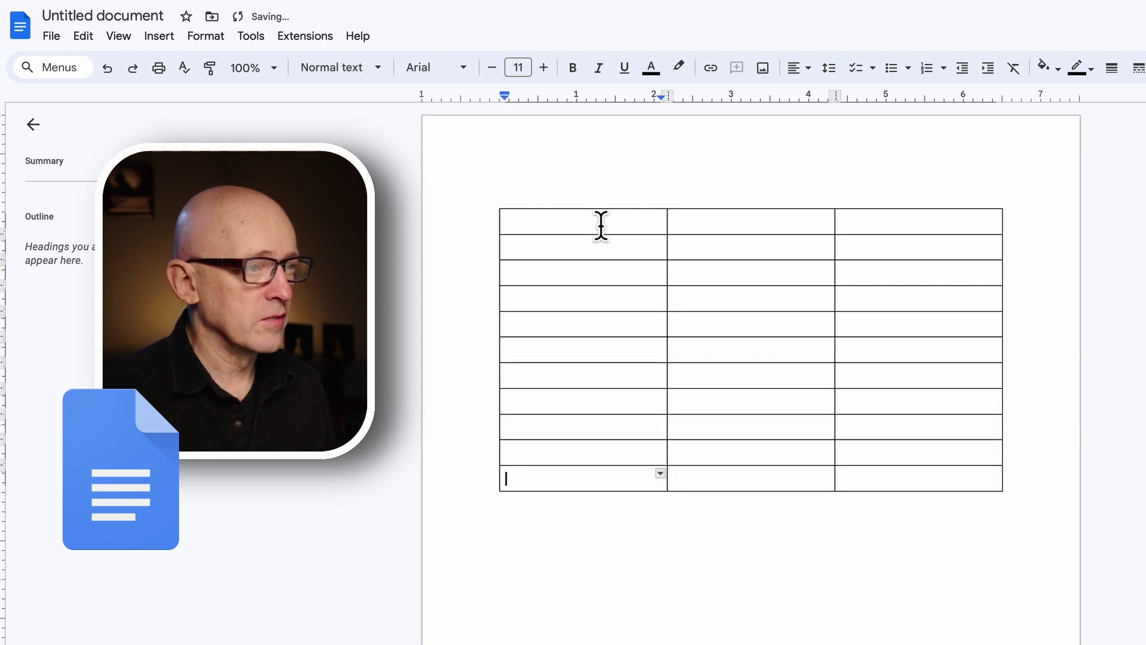
{"action": "key", "text": "Tab"}
{"action": "key", "text": "Tab"}
{"action": "key", "text": "Tab"}
{"action": "key", "text": "Tab"}
{"action": "key", "text": "Tab"}
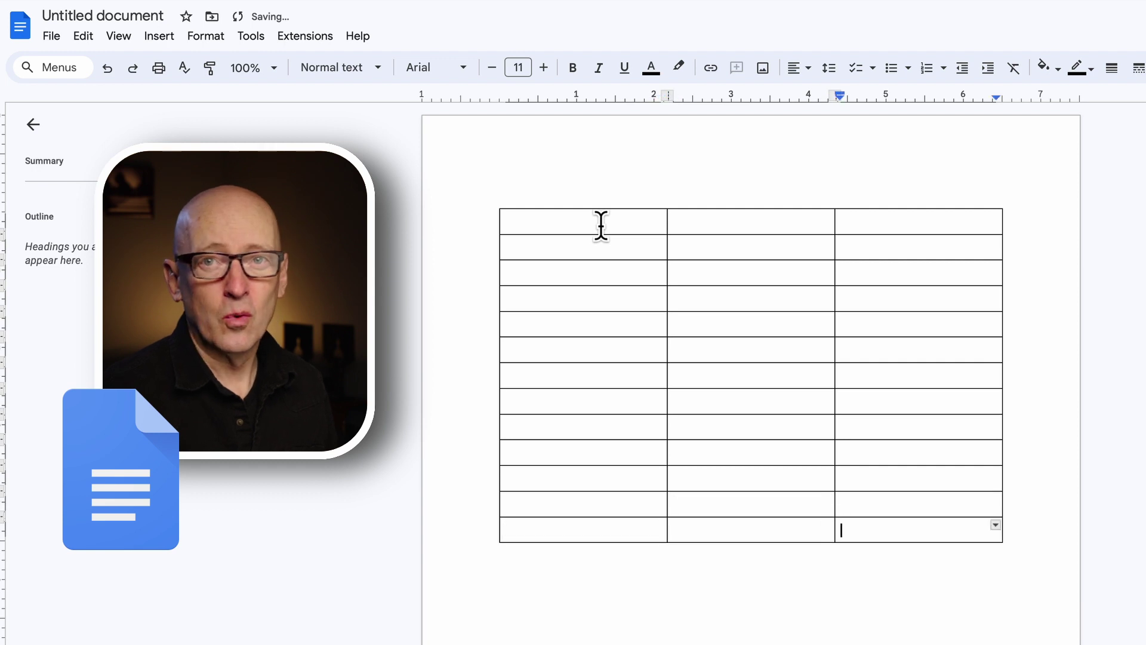
{"action": "key", "text": "Tab"}
{"action": "key", "text": "Tab"}
{"action": "key", "text": "Tab"}
{"action": "key", "text": "Tab"}
{"action": "key", "text": "Tab"}
{"action": "key", "text": "Tab"}
{"action": "key", "text": "Tab"}
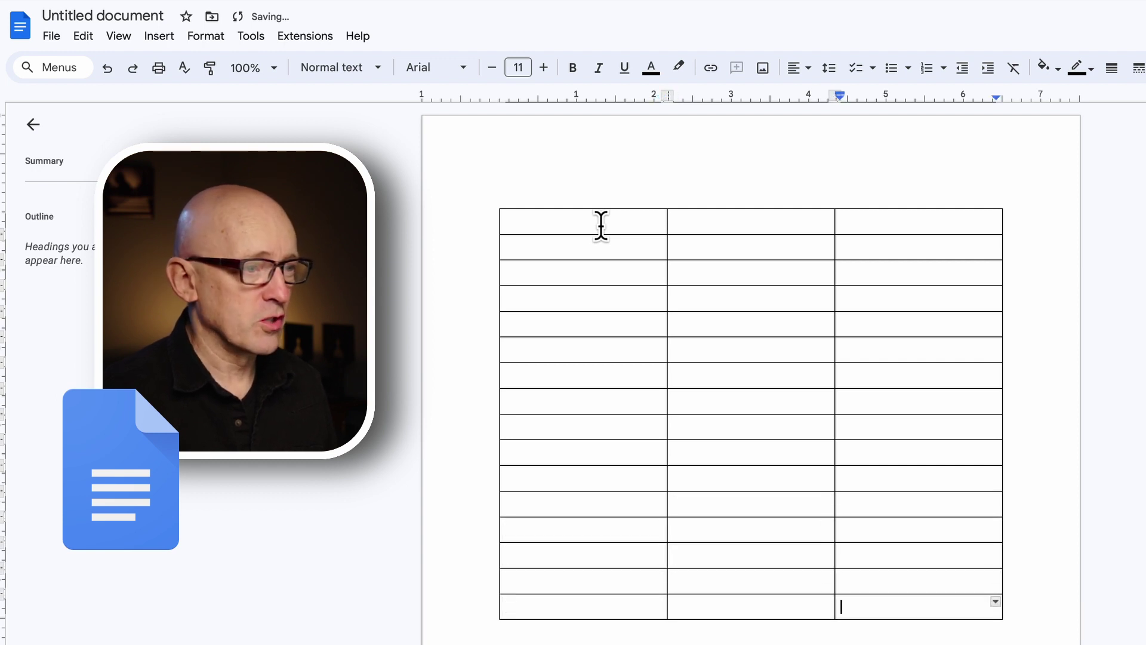
{"action": "key", "text": "Tab"}
{"action": "key", "text": "Tab"}
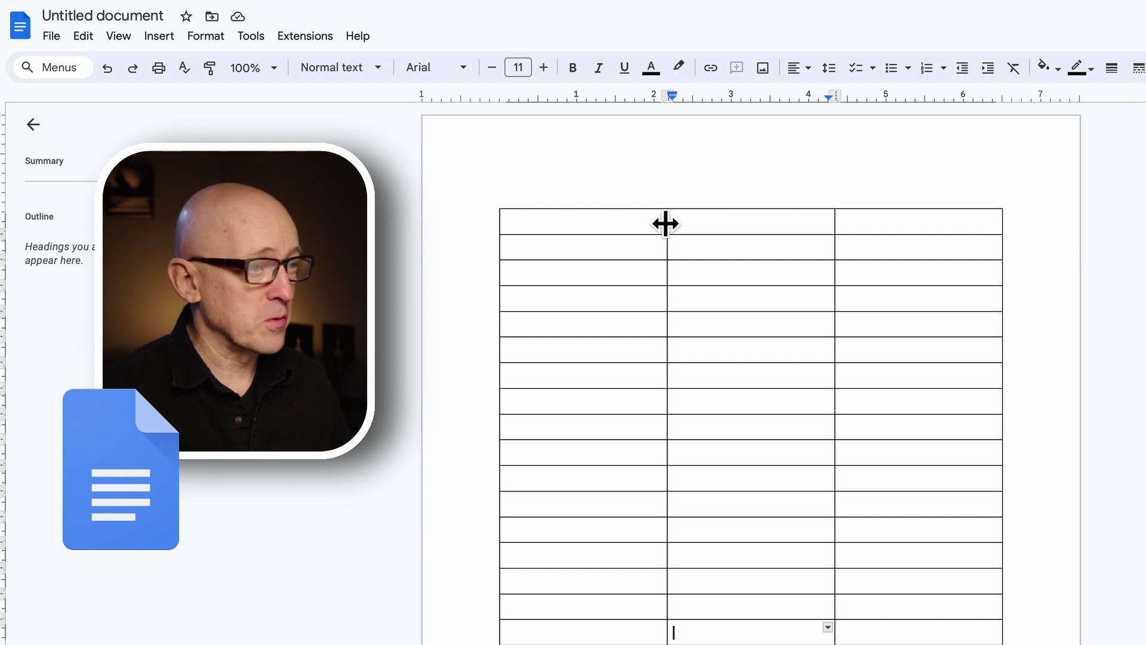
Step: Narrow the first column, head the columns SC., VISUALS, AUDIO, and widen AUDIO
{"action": "left_click_drag", "start_coordinate": [667, 223], "coordinate": [537, 227]}
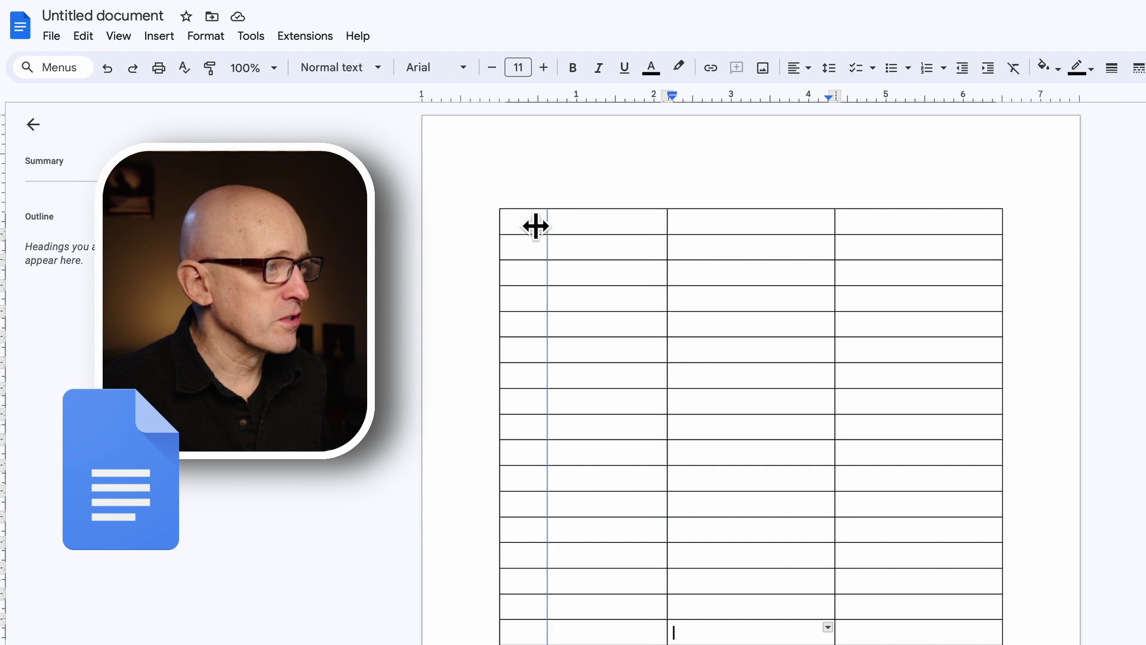
{"action": "left_click_drag", "start_coordinate": [537, 228], "coordinate": [540, 225]}
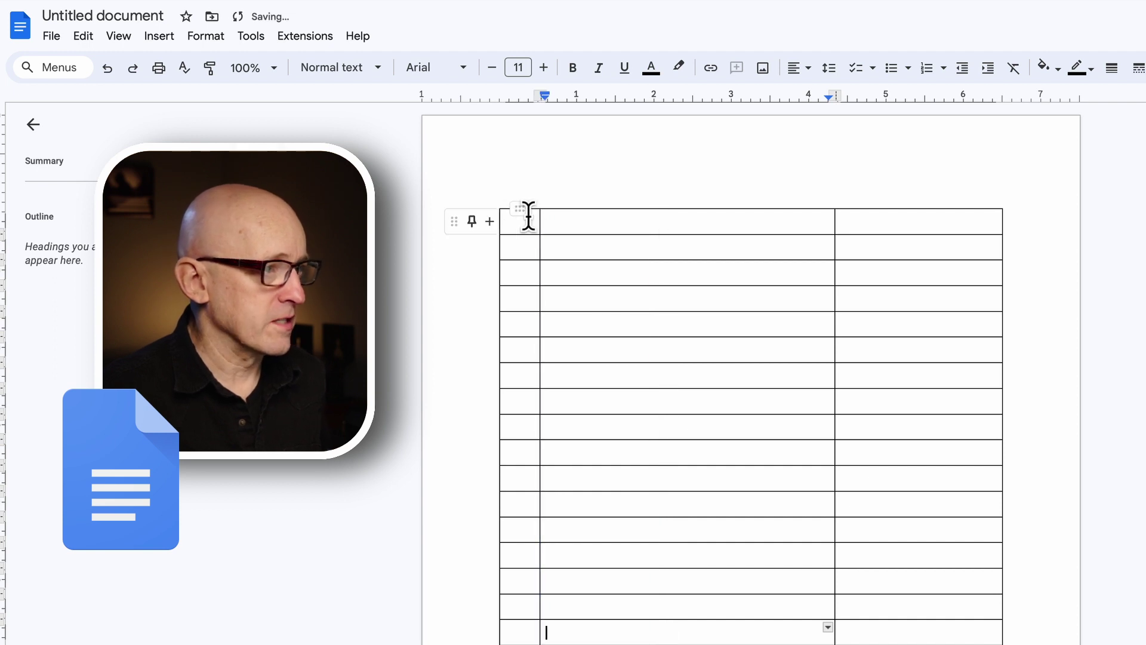
{"action": "left_click", "coordinate": [525, 224]}
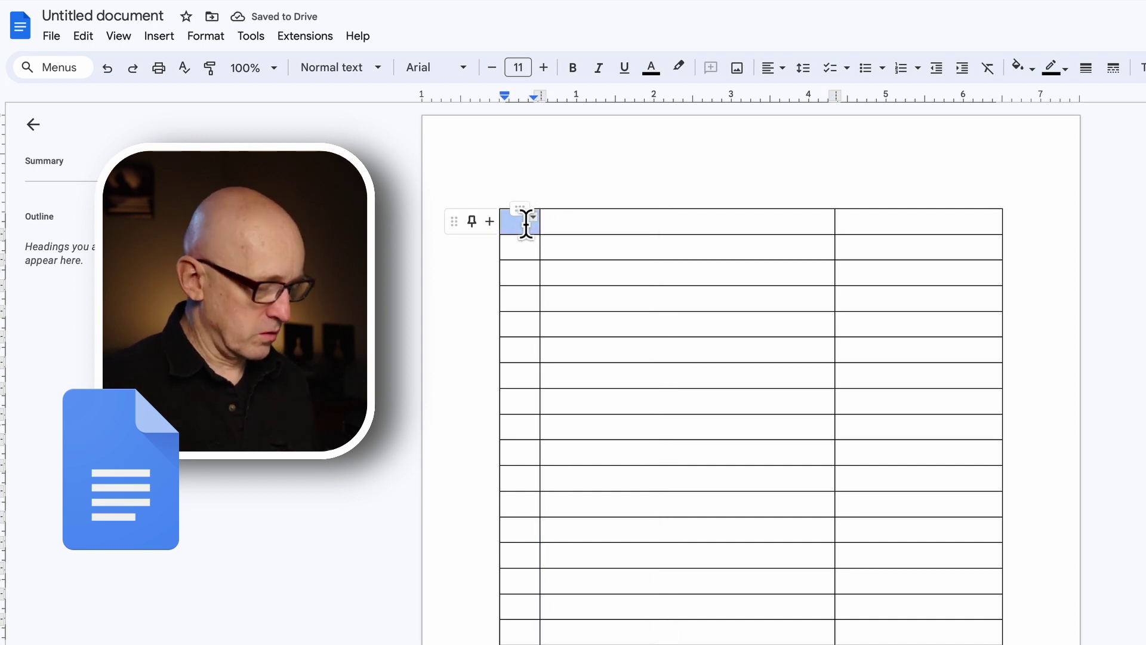
{"action": "left_click", "coordinate": [526, 223]}
{"action": "type", "text": "AUDIO"}
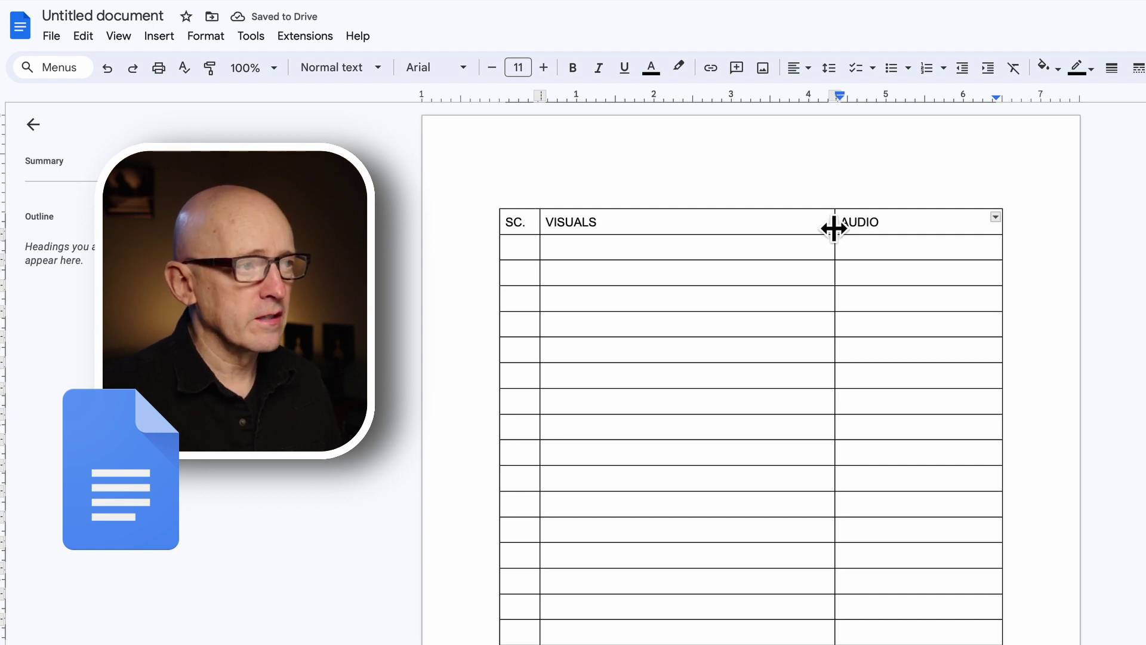
{"action": "left_click_drag", "start_coordinate": [833, 228], "coordinate": [766, 224]}
{"action": "type", "text": "Title:"}
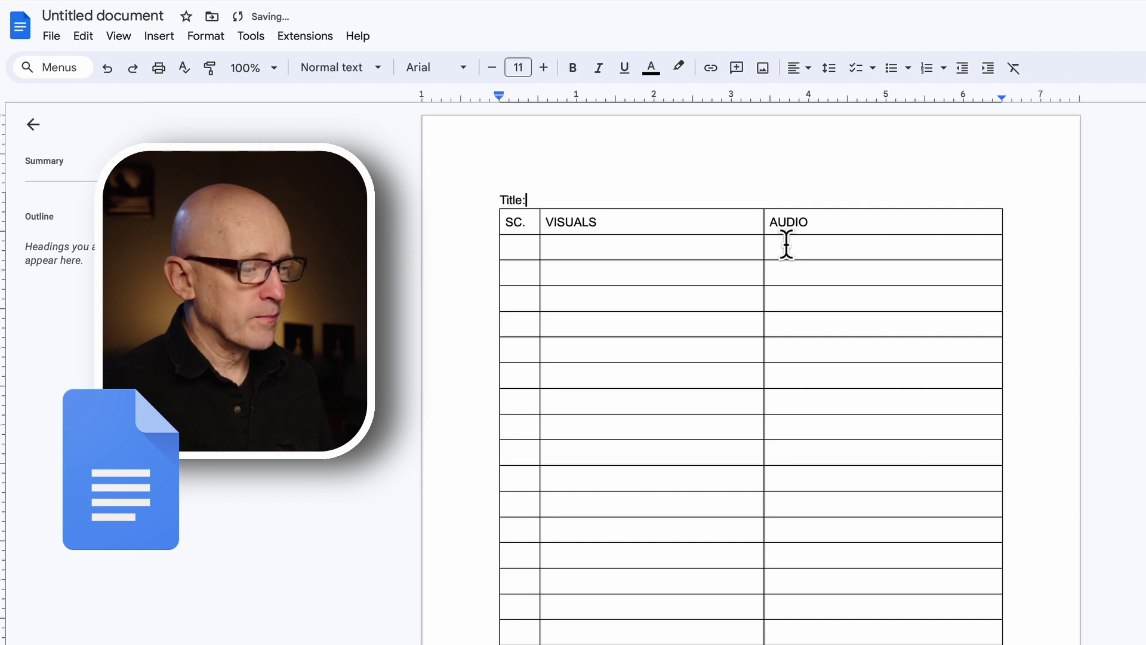
Step: Add Title:, Writer:, Producer:, Camera:, Sound:, Editor:, Date: and Draft: lines above the table
{"action": "key", "text": "Return"}
{"action": "type", "text": "Writer"}
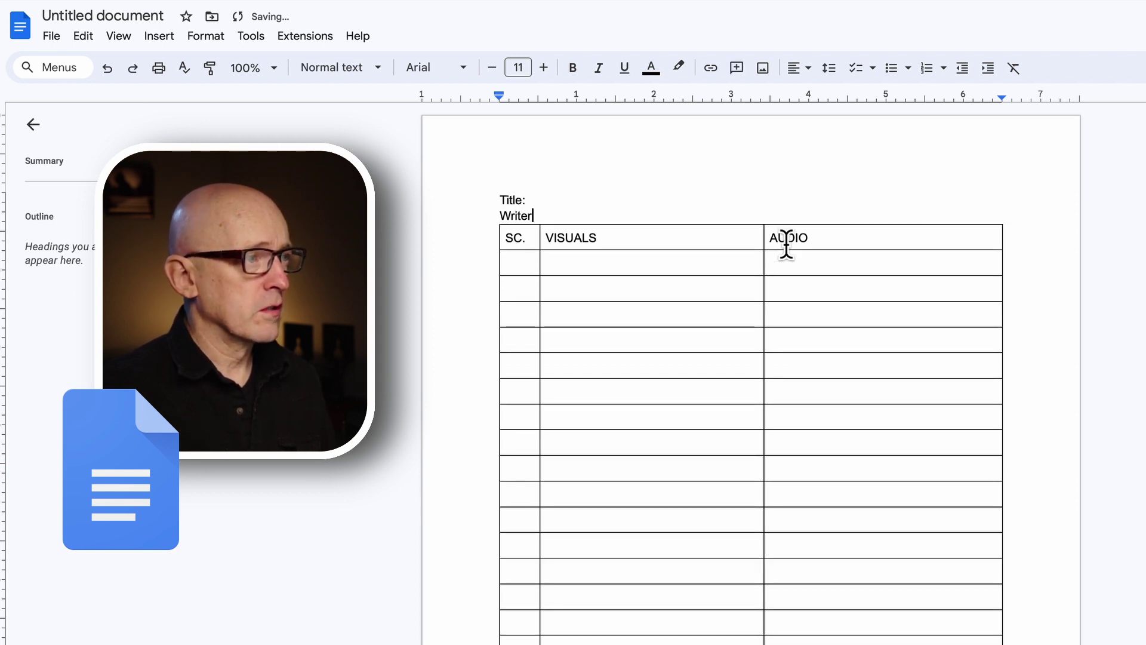
{"action": "type", "text": ":"}
{"action": "key", "text": "Return"}
{"action": "type", "text": "Producer:"}
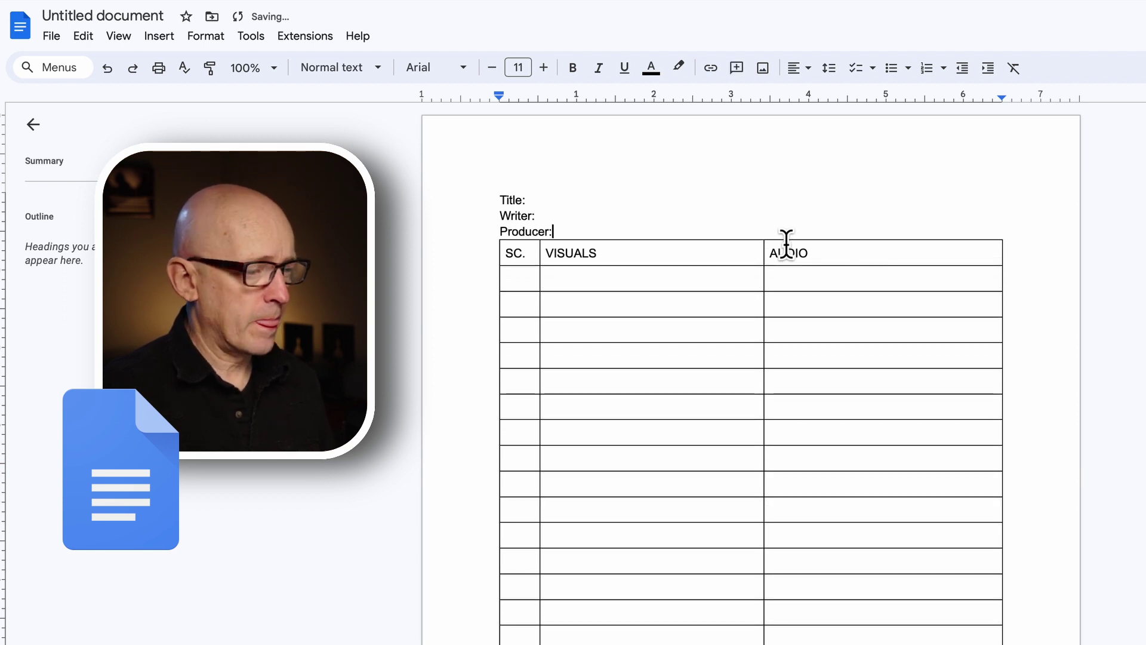
{"action": "key", "text": "Return"}
{"action": "type", "text": "Camera:"}
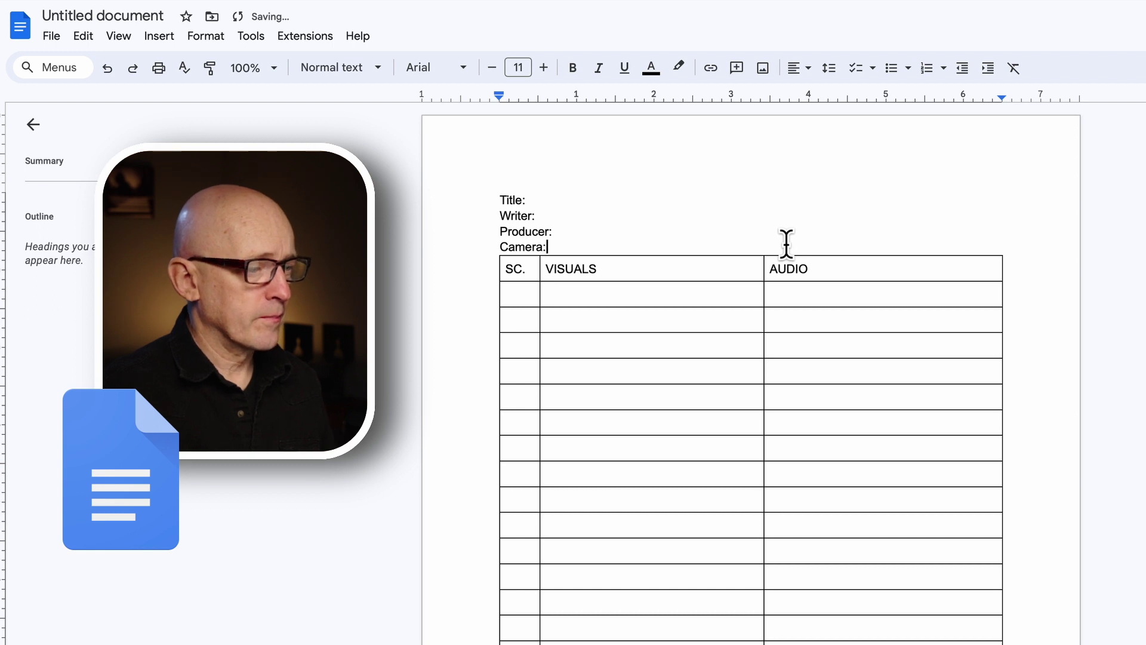
{"action": "key", "text": "Return"}
{"action": "type", "text": "Sound:"}
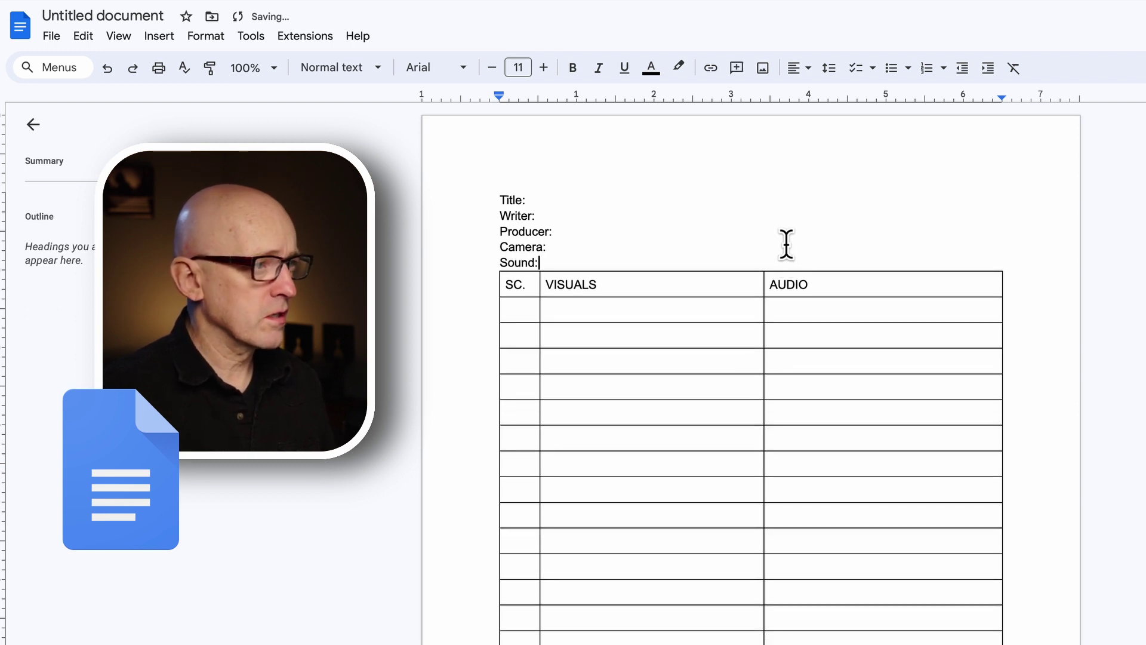
{"action": "key", "text": "Return"}
{"action": "type", "text": "Editor:"}
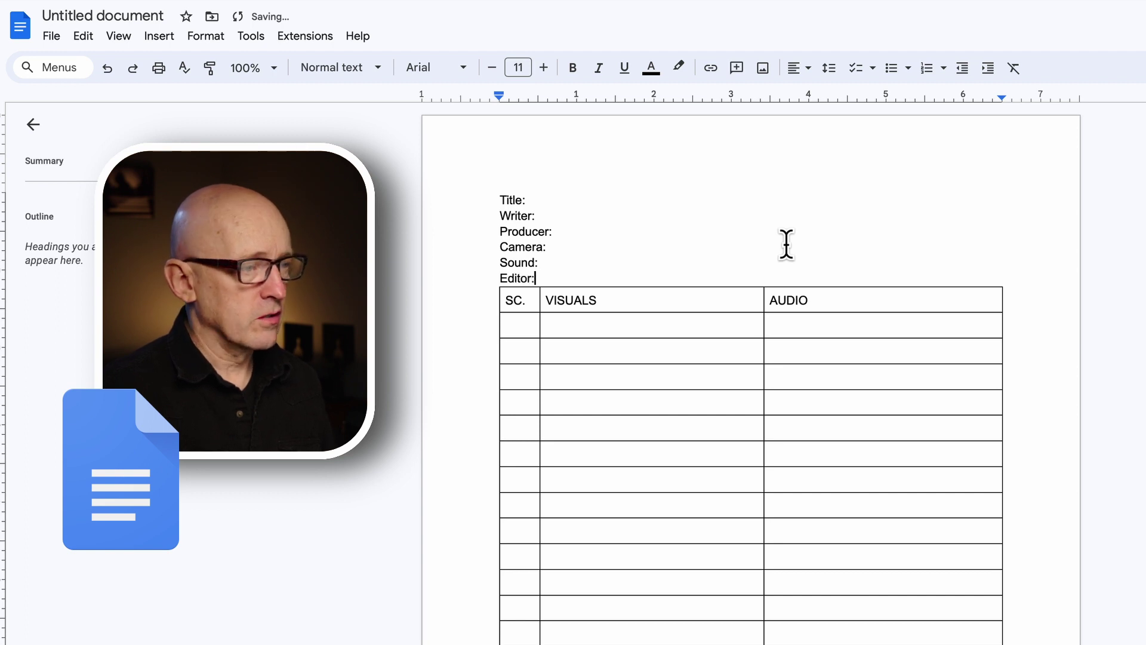
{"action": "key", "text": "Return"}
{"action": "type", "text": "Date:"}
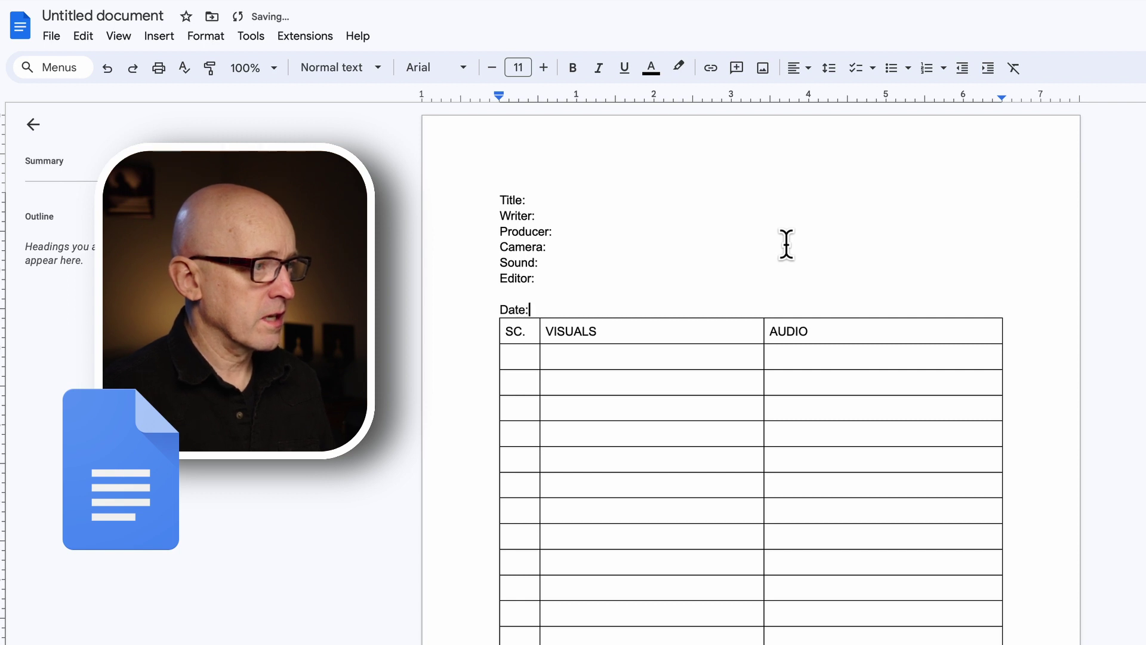
{"action": "key", "text": "Return"}
{"action": "type", "text": "Dra"}
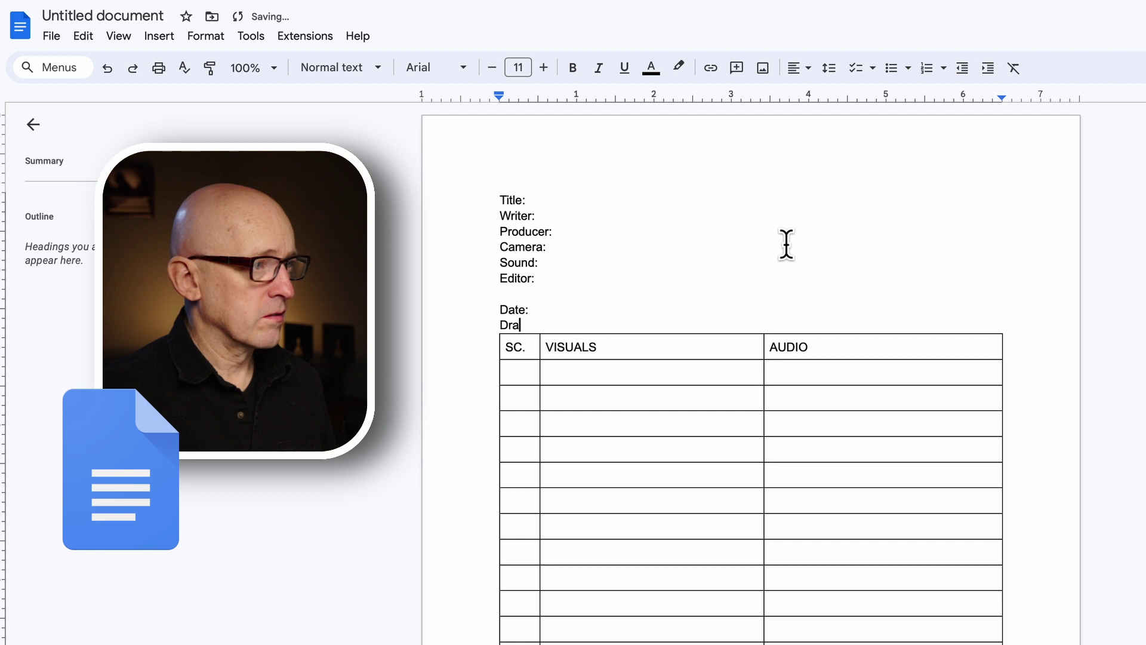
{"action": "type", "text": "ft:"}
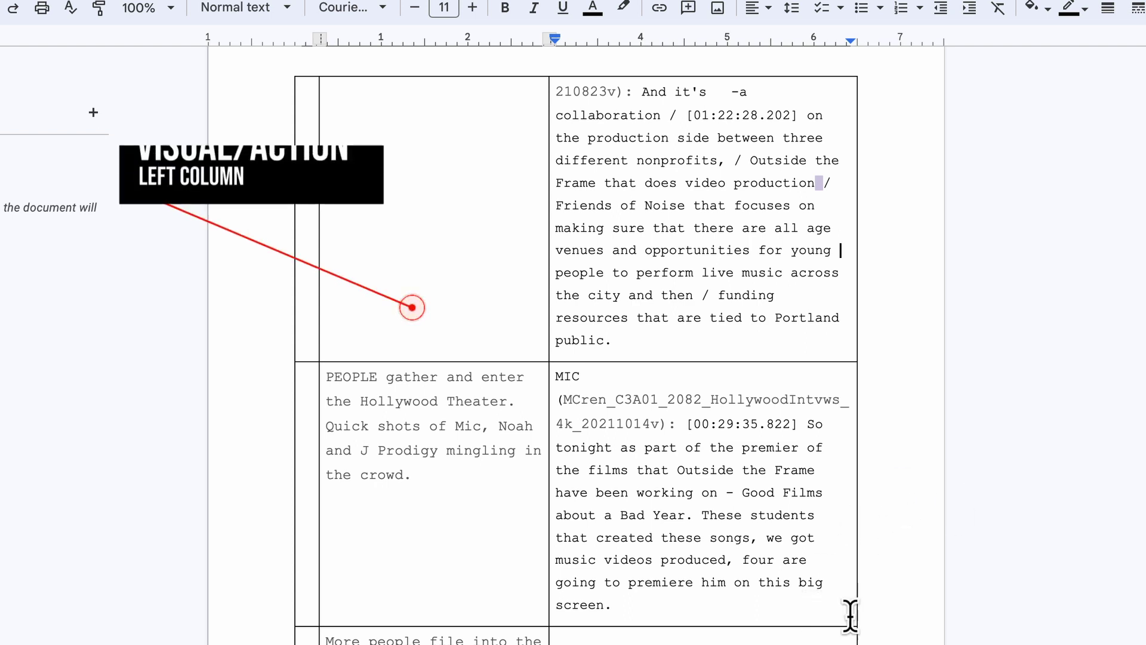
{"action": "scroll", "coordinate": [742, 340], "scroll_direction": "down", "scroll_amount": 1}
{"action": "scroll", "coordinate": [769, 376], "scroll_direction": "down", "scroll_amount": 4}
{"action": "scroll", "coordinate": [802, 396], "scroll_direction": "down", "scroll_amount": 2}
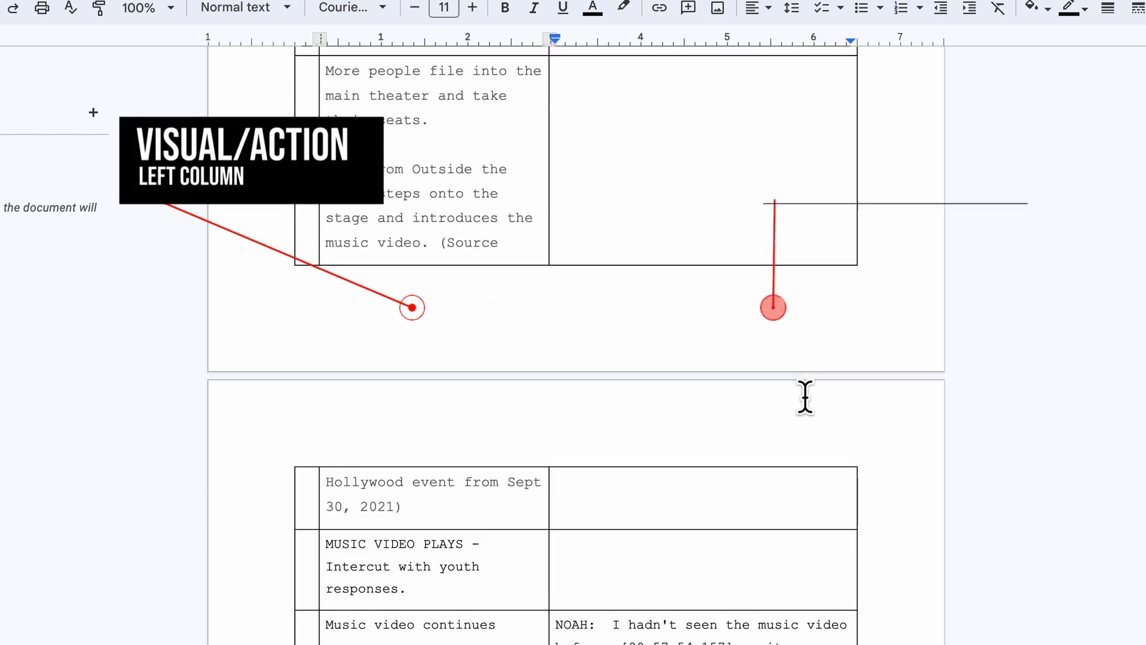
{"action": "scroll", "coordinate": [781, 537], "scroll_direction": "up", "scroll_amount": 7}
{"action": "scroll", "coordinate": [781, 537], "scroll_direction": "up", "scroll_amount": 2}
{"action": "scroll", "coordinate": [838, 515], "scroll_direction": "down", "scroll_amount": 1}
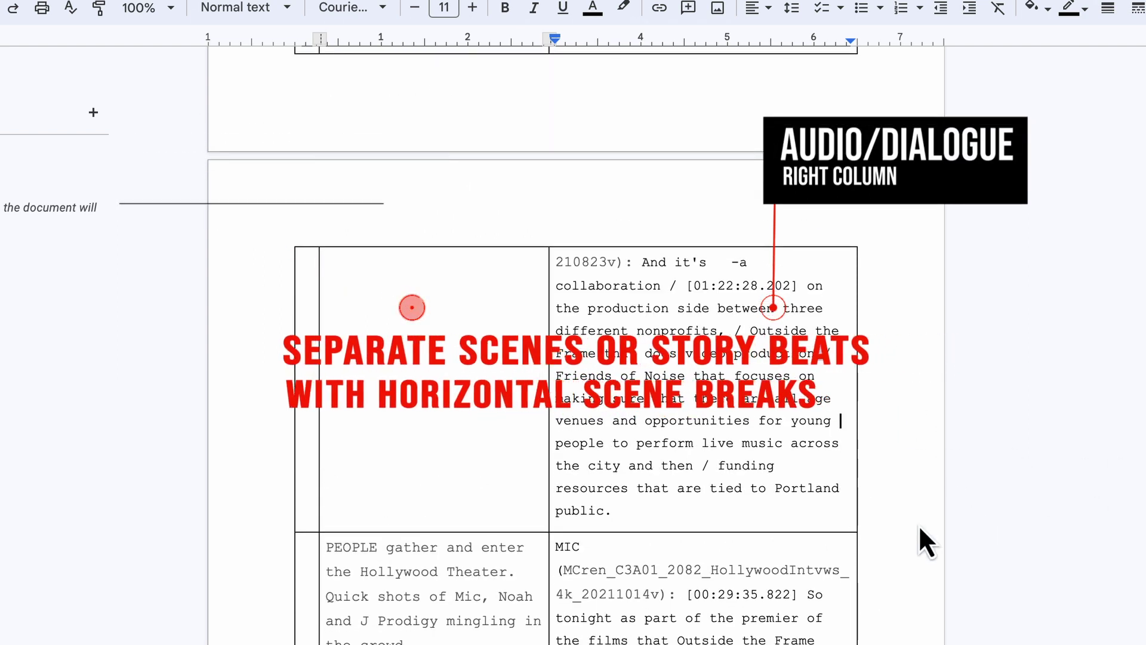
{"action": "scroll", "coordinate": [770, 528], "scroll_direction": "down", "scroll_amount": 1}
{"action": "scroll", "coordinate": [629, 517], "scroll_direction": "down", "scroll_amount": 1}
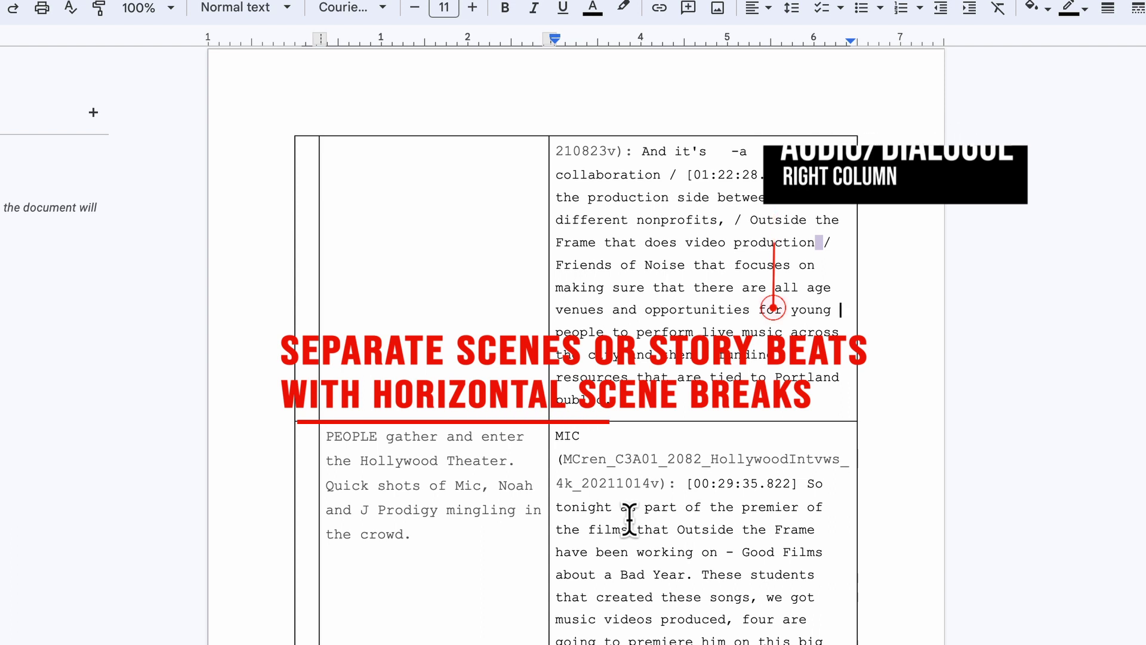